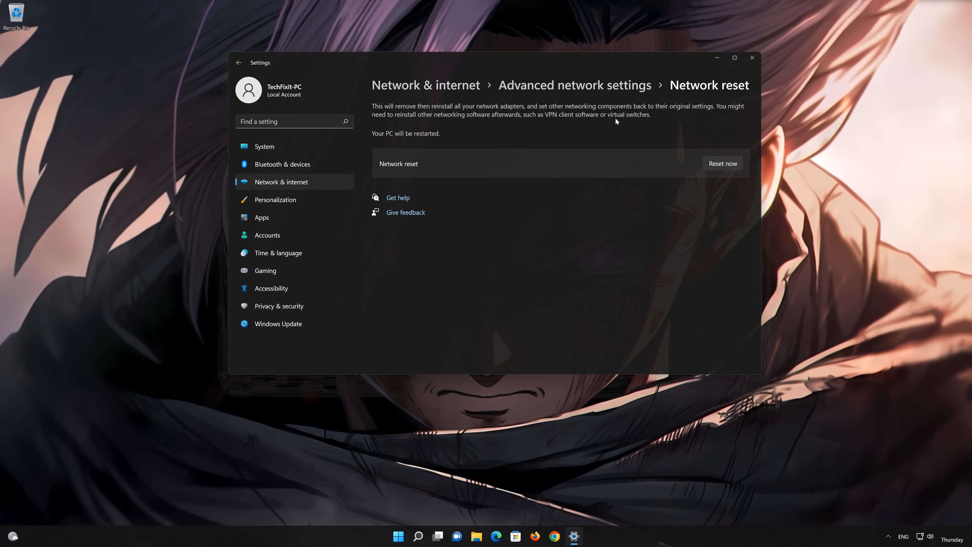
Run the network reset, confirm it, and dismiss the sign-out notice before closing Settings.
left_click(731, 165)
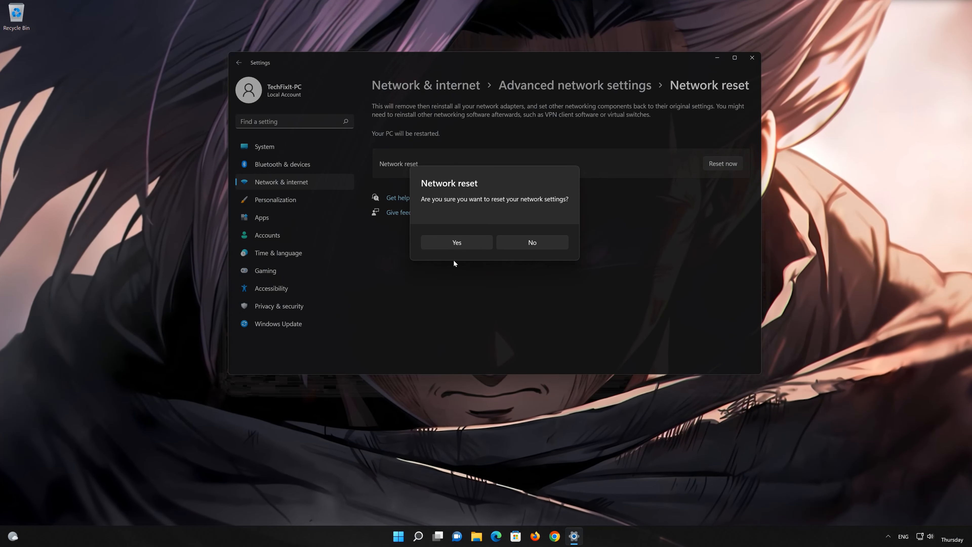
left_click(442, 246)
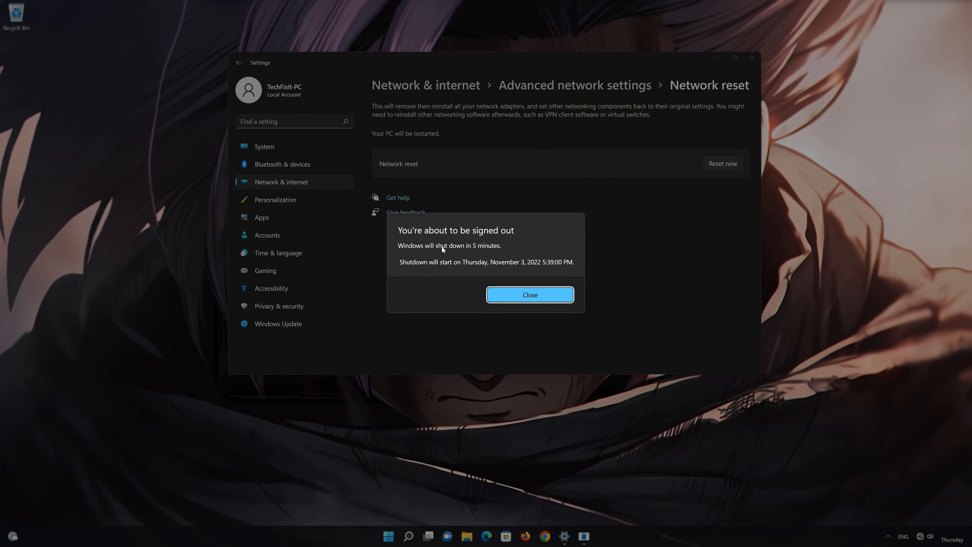
left_click(530, 296)
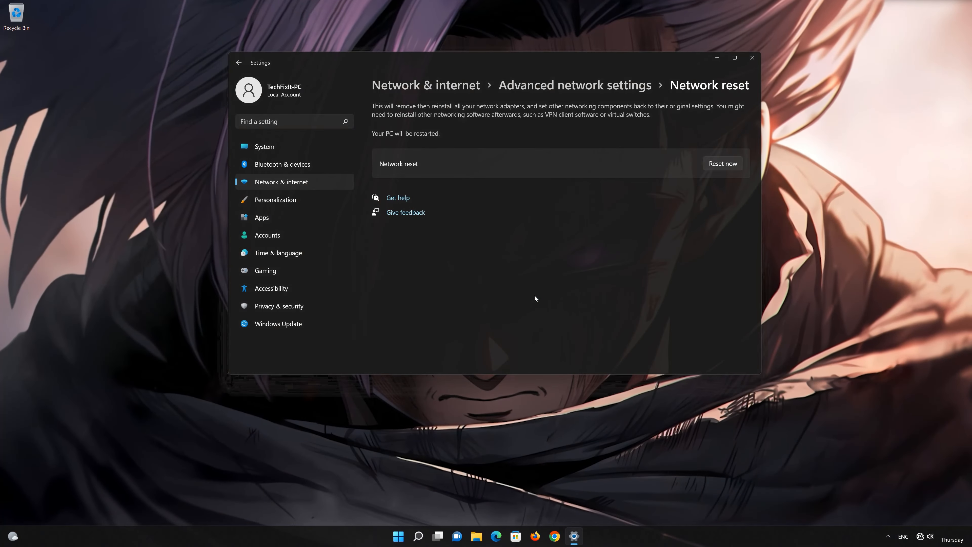
left_click(752, 57)
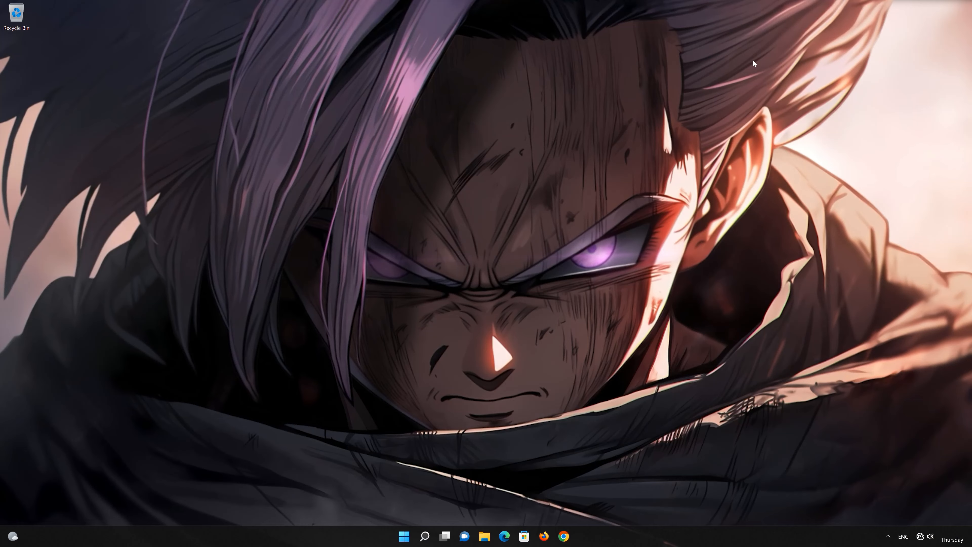
Restart the computer.
left_click(407, 535)
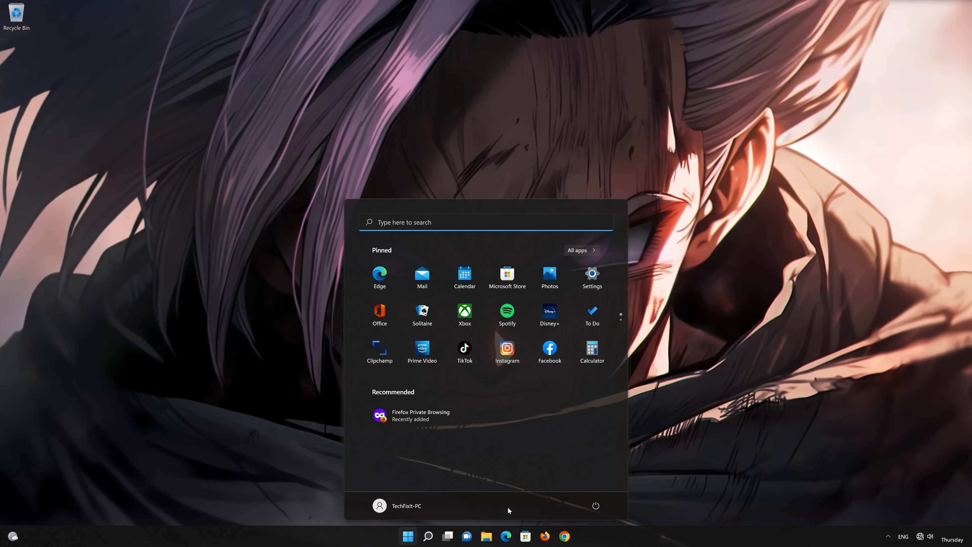
left_click(595, 506)
left_click(592, 489)
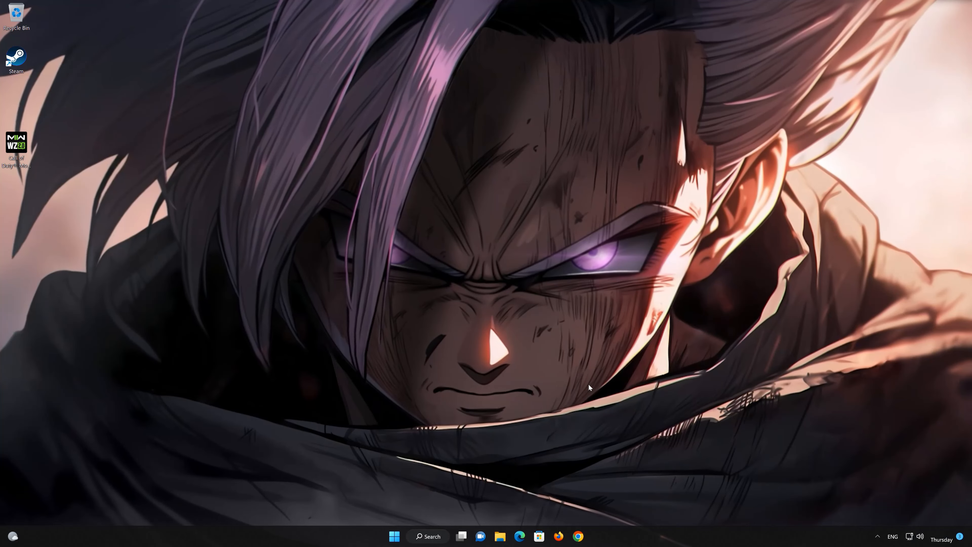
Open Control Panel and go to the Network and Sharing Center under Network and Internet.
left_click(396, 533)
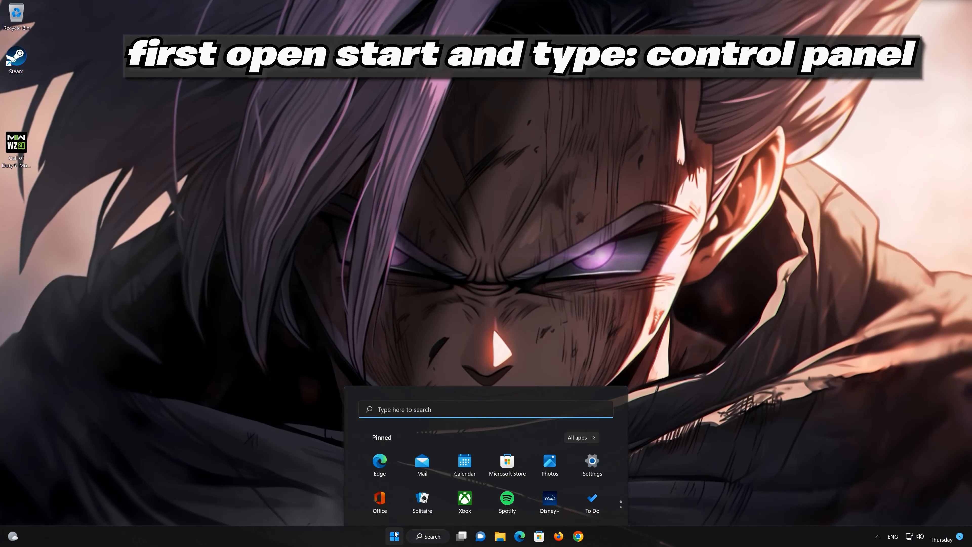
type("con")
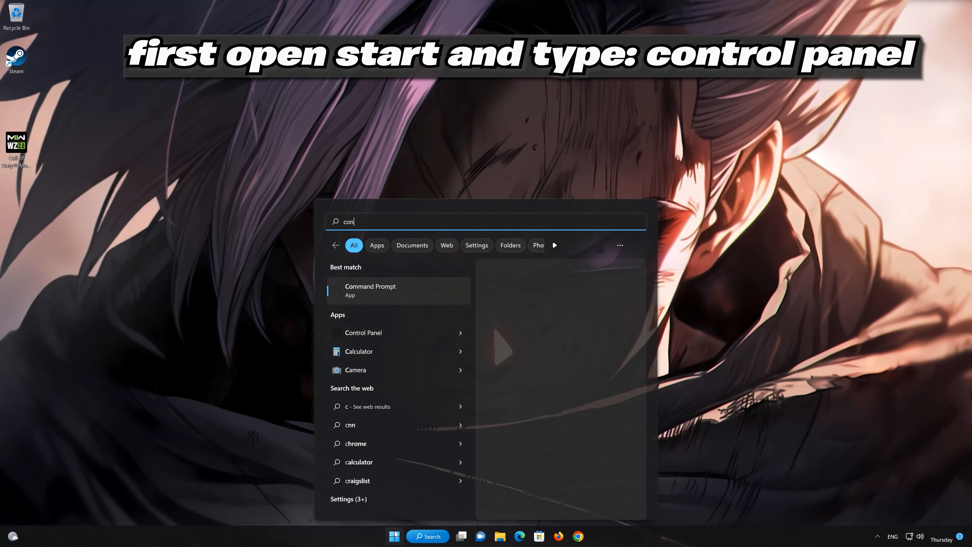
type("trol panel")
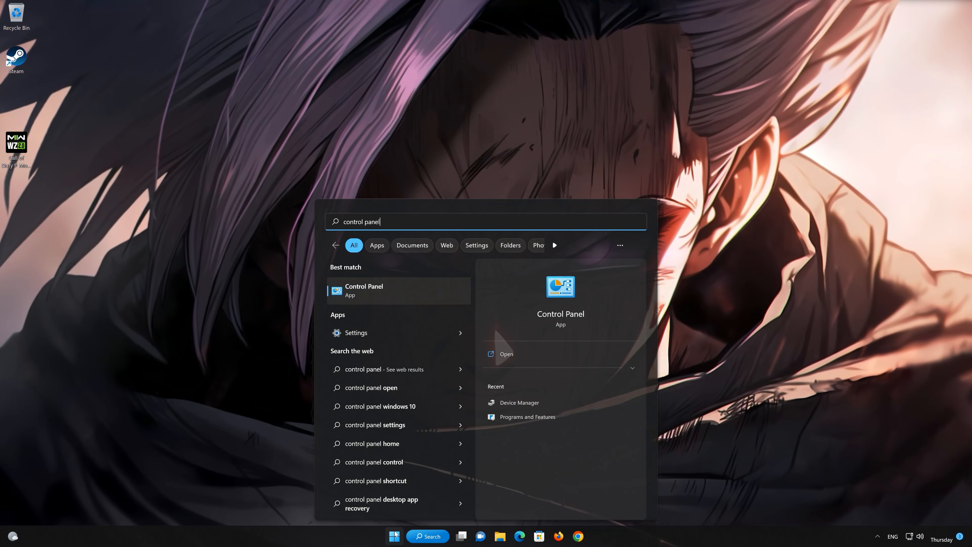
left_click(391, 291)
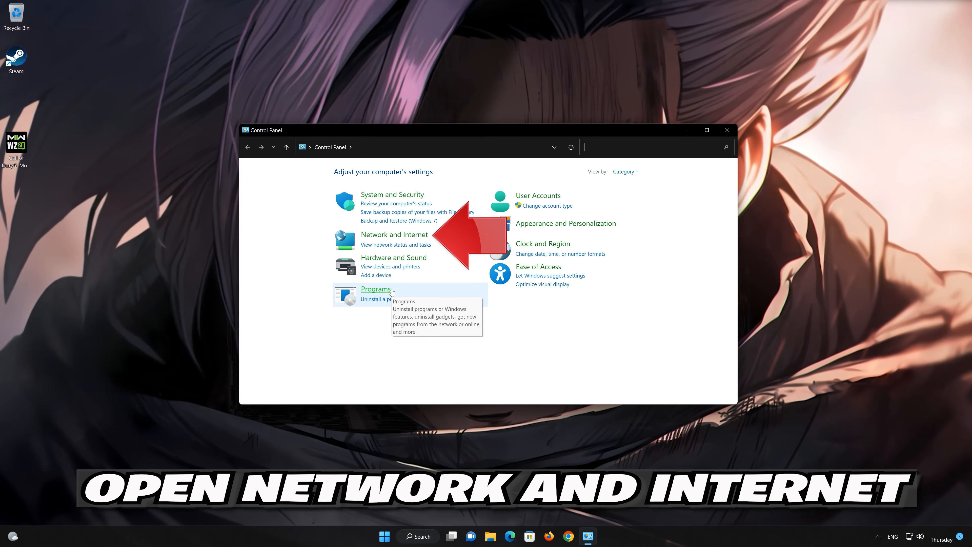
left_click(398, 237)
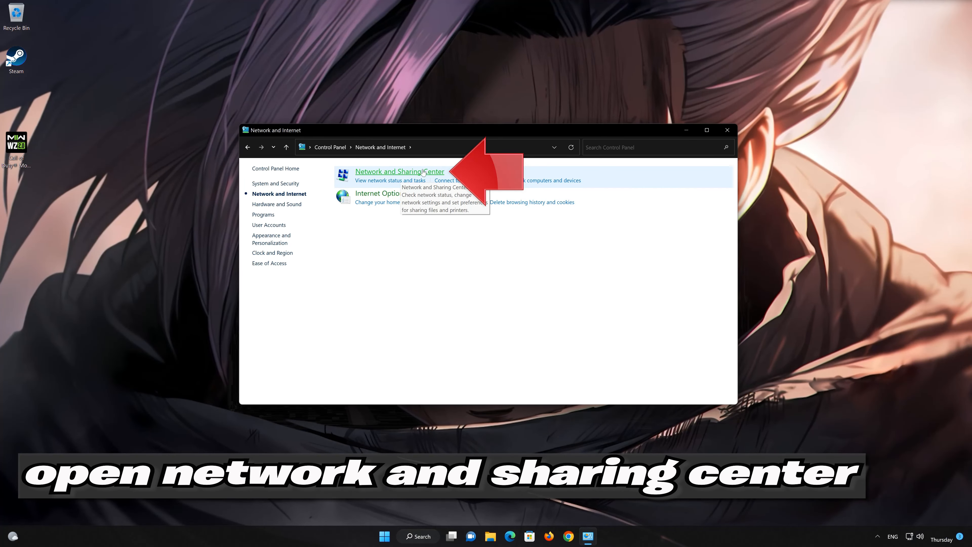
left_click(411, 175)
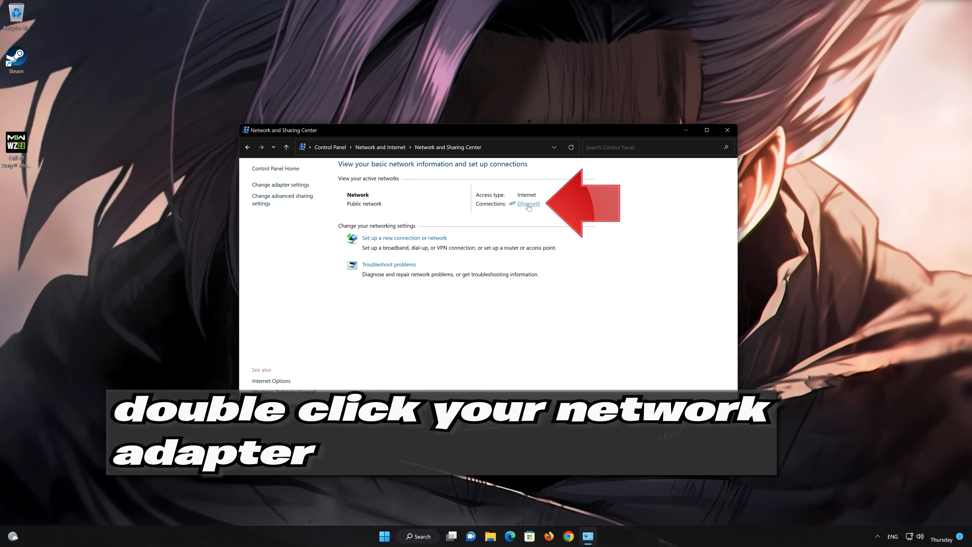
Open the Internet Protocol Version 4 (TCP/IPv4) properties of the Ethernet0 connection.
left_click(528, 204)
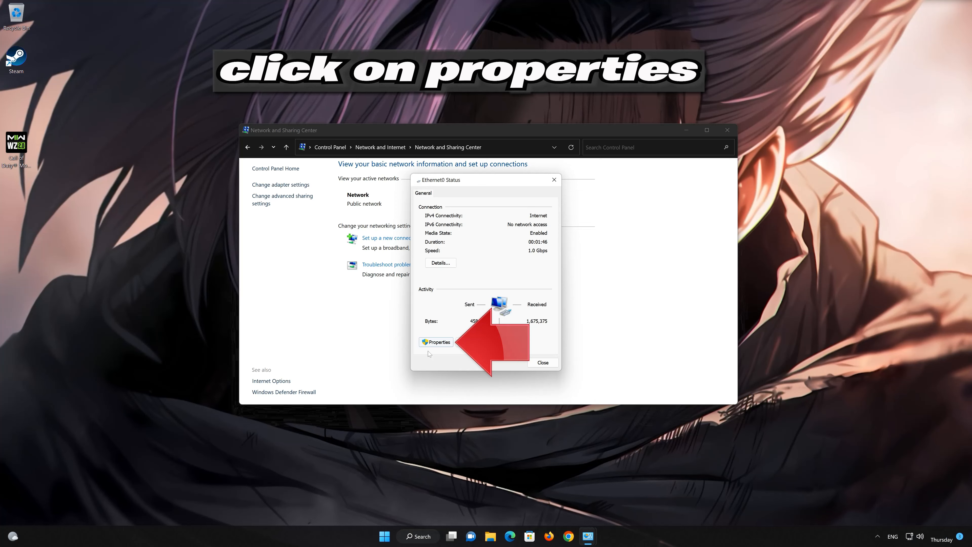
left_click(442, 343)
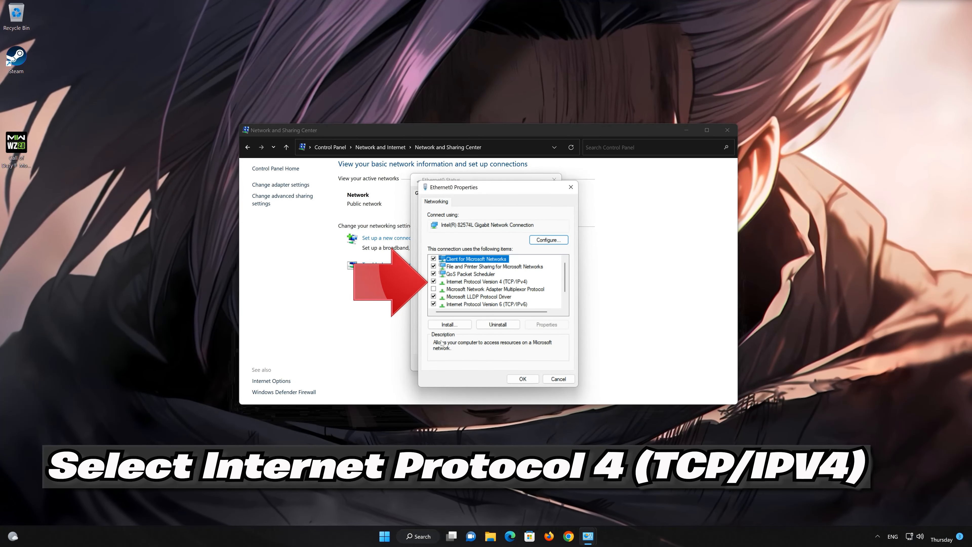
left_click(459, 282)
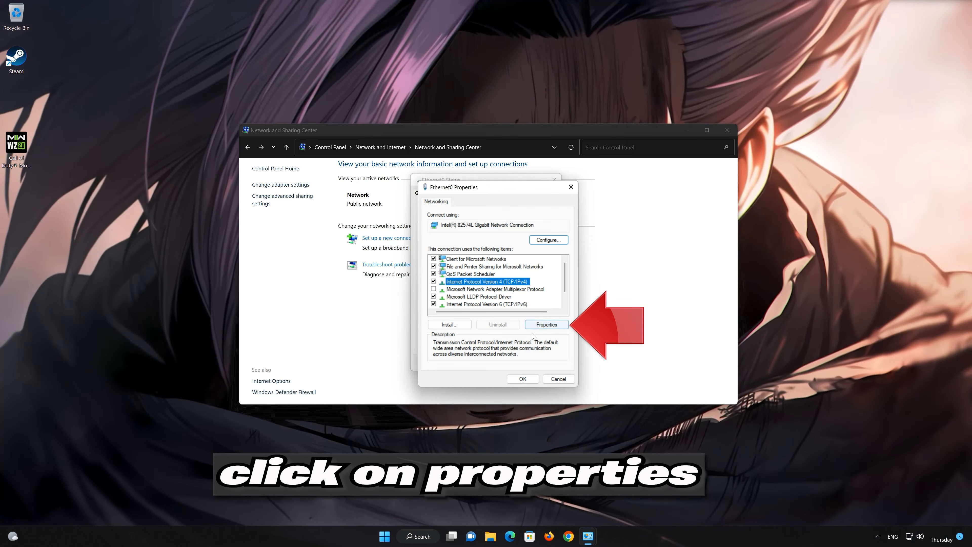
left_click(547, 325)
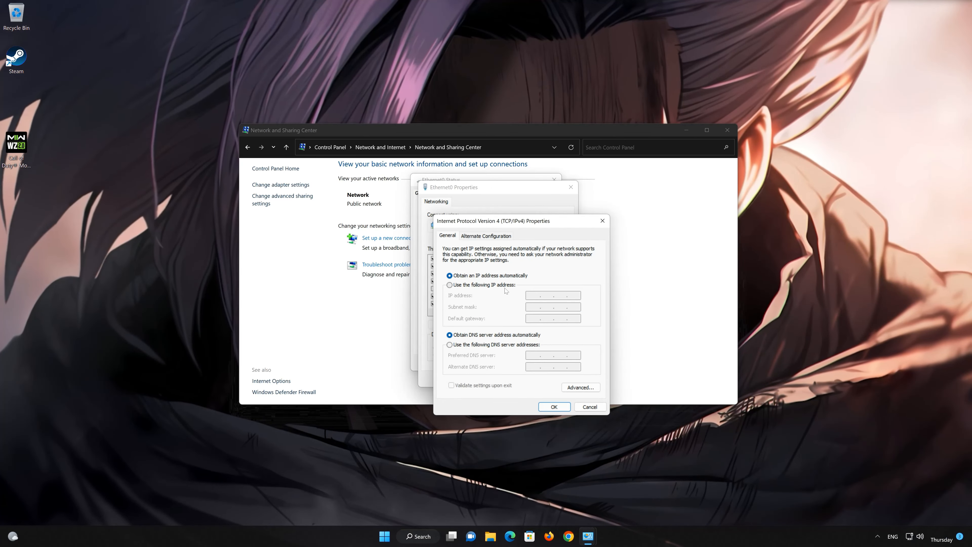
Specify the DNS servers manually with 8.8.8.8 as preferred and 8.8.4.4 as alternate, and accept the IPv4 settings.
left_click(449, 344)
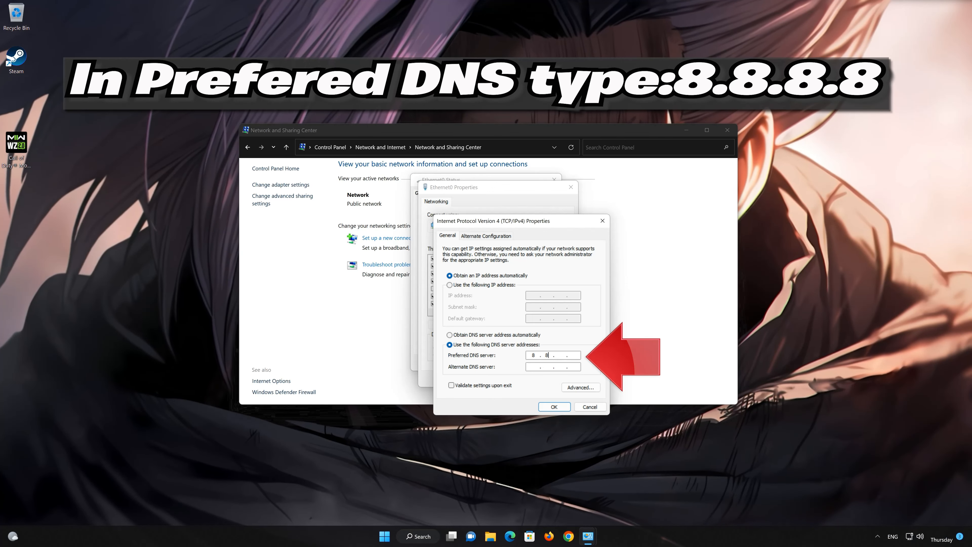
type("8.8.8.8")
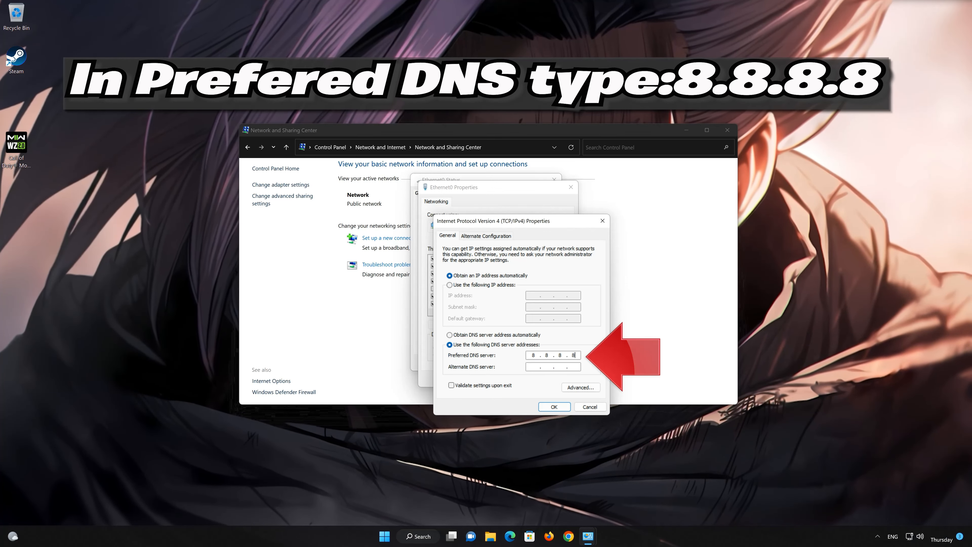
key("Tab")
type("8.8")
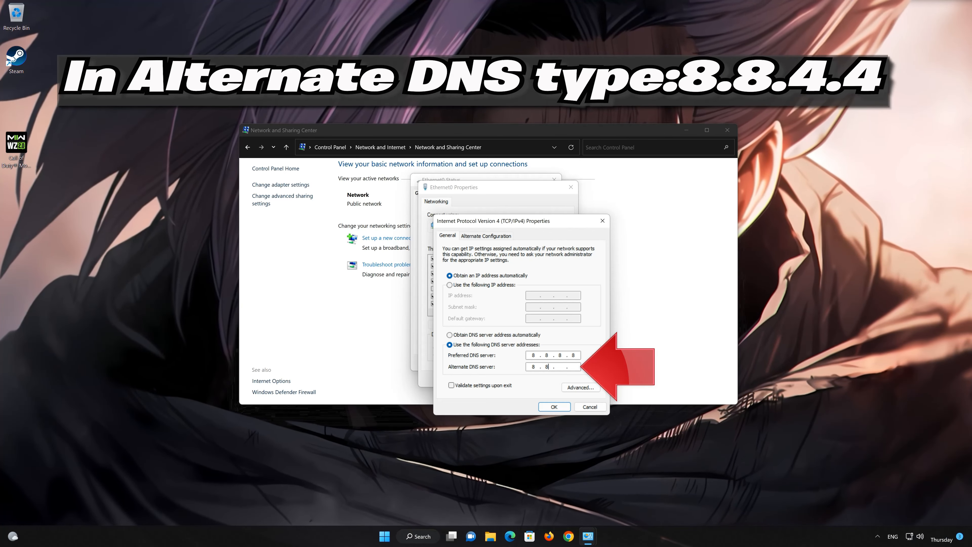
type(".4.4")
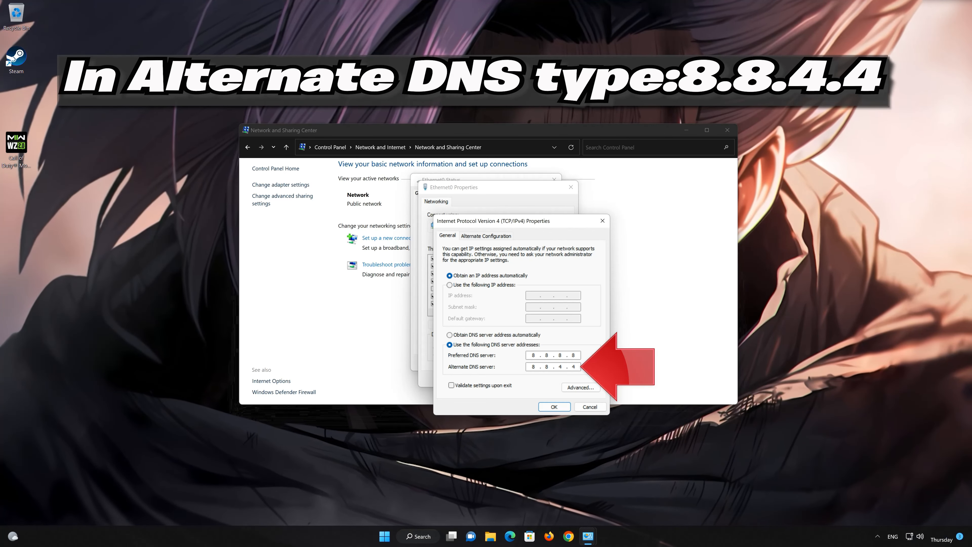
left_click(554, 407)
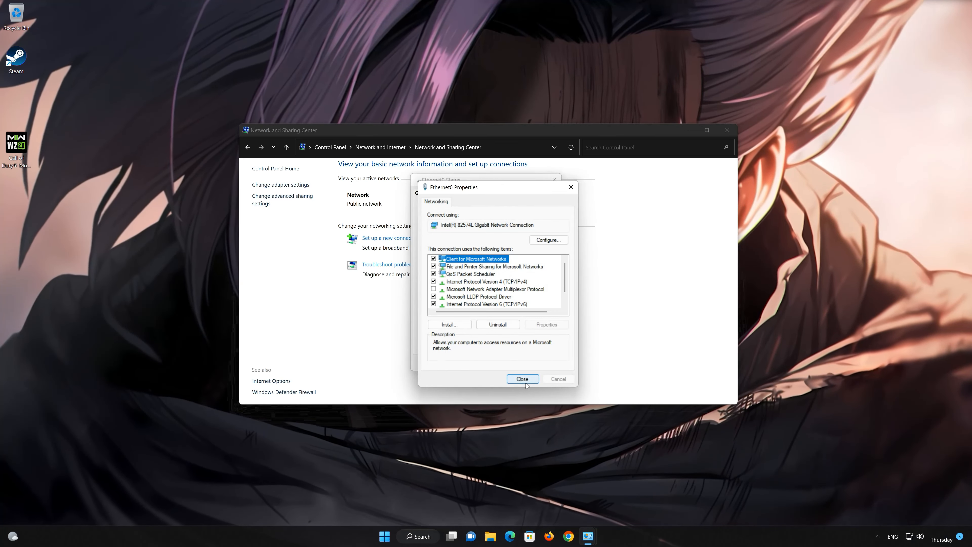
Close the Ethernet0 properties and status dialogs and the Network and Sharing Center.
left_click(524, 379)
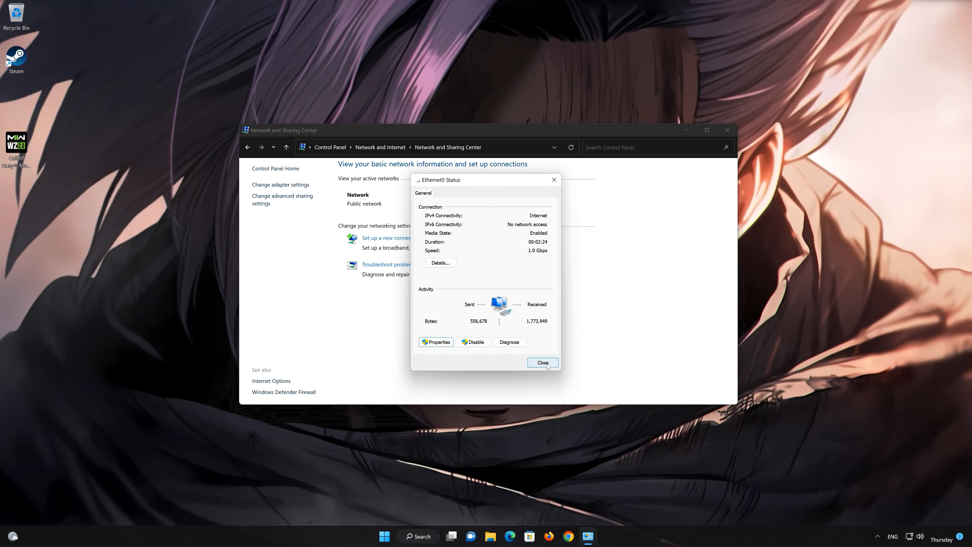
left_click(547, 365)
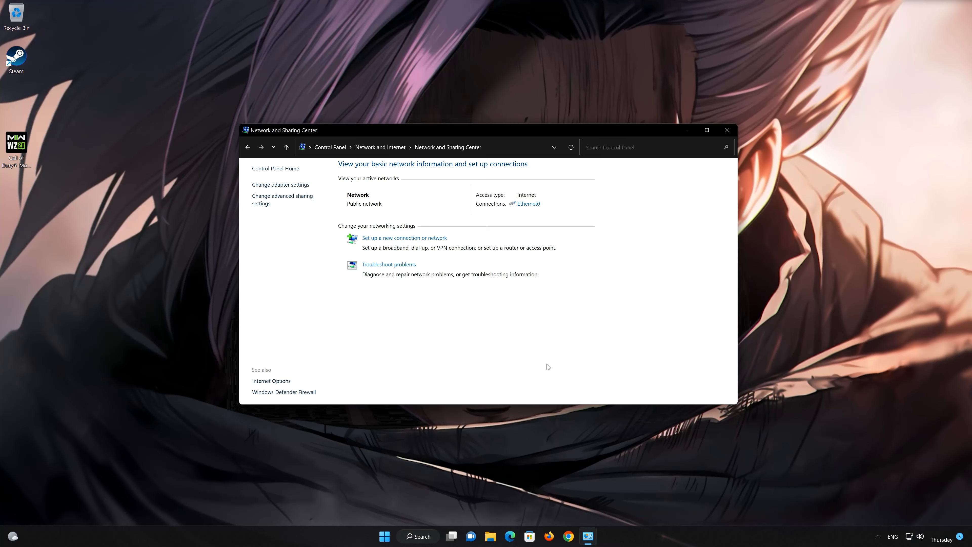
left_click(728, 130)
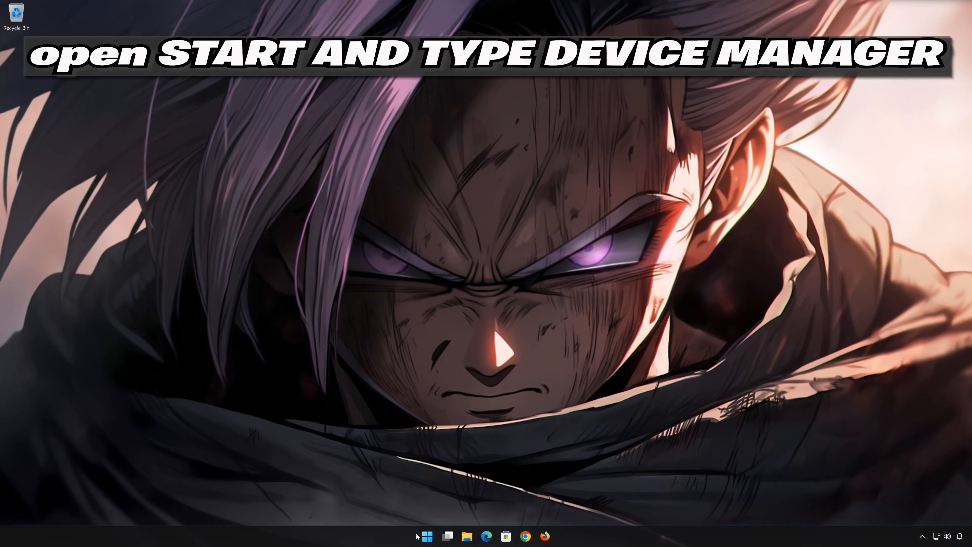
Search for "device manager", open Device Manager and move its window towards the middle of the screen.
left_click(426, 538)
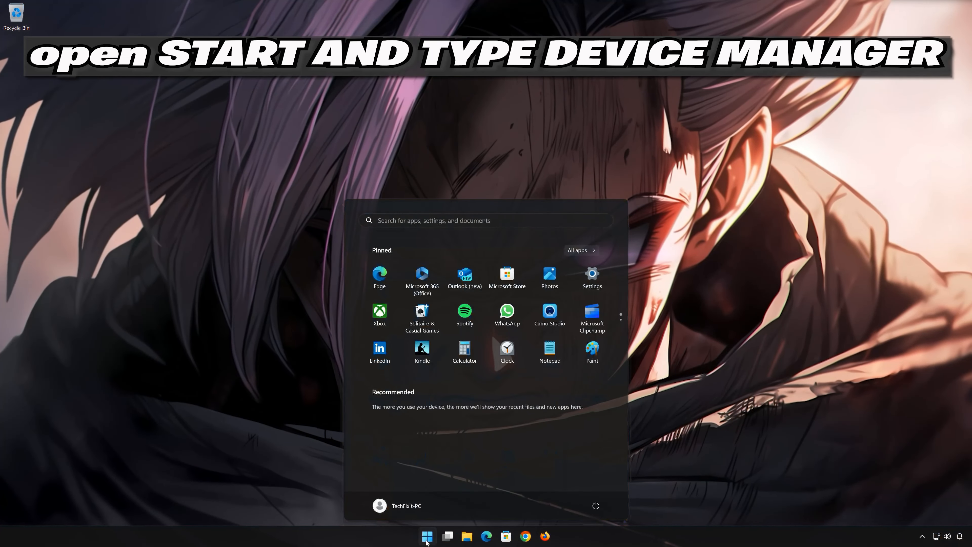
type("device manager")
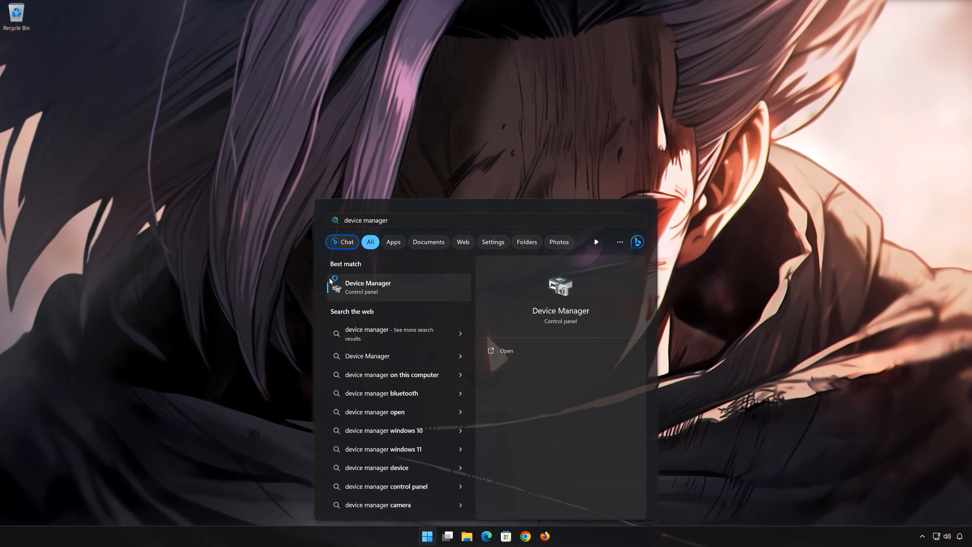
left_click(397, 286)
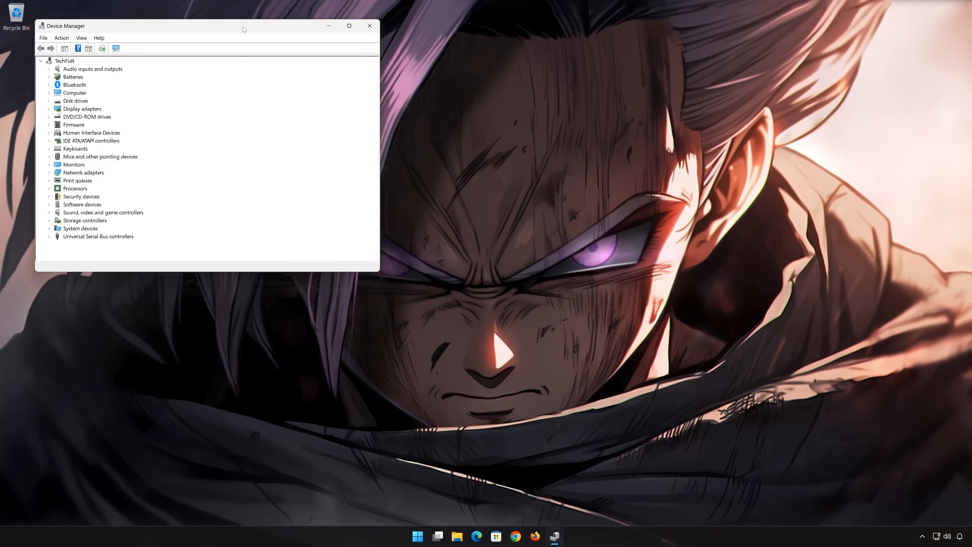
left_click_drag(243, 26, 538, 135)
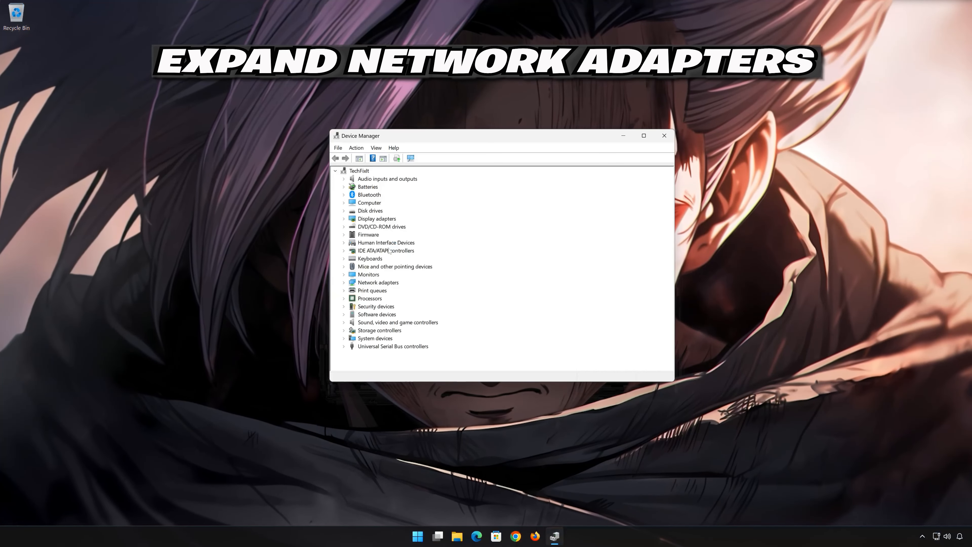
Show the driver properties of the Intel(R) 82574L Gigabit Network Connection under the network adapters.
left_click(343, 283)
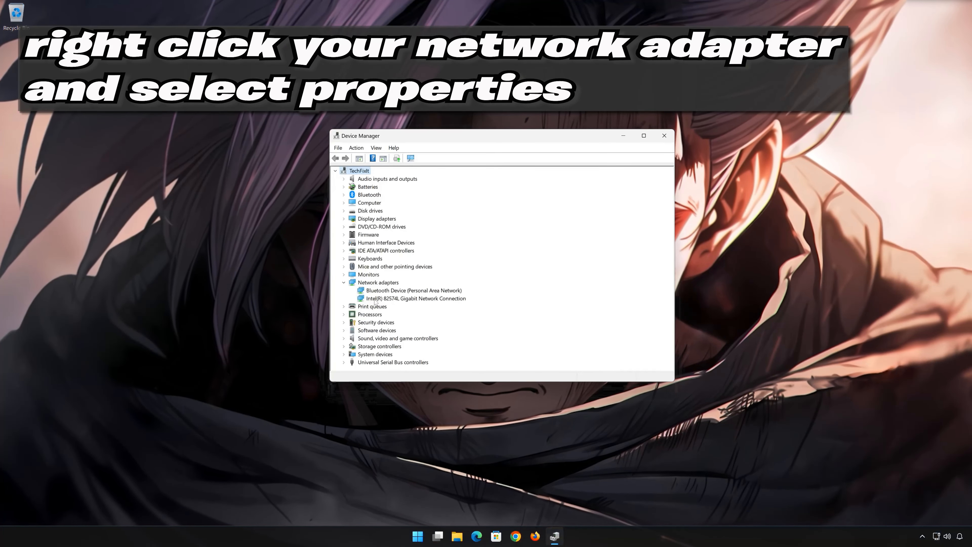
right_click(375, 301)
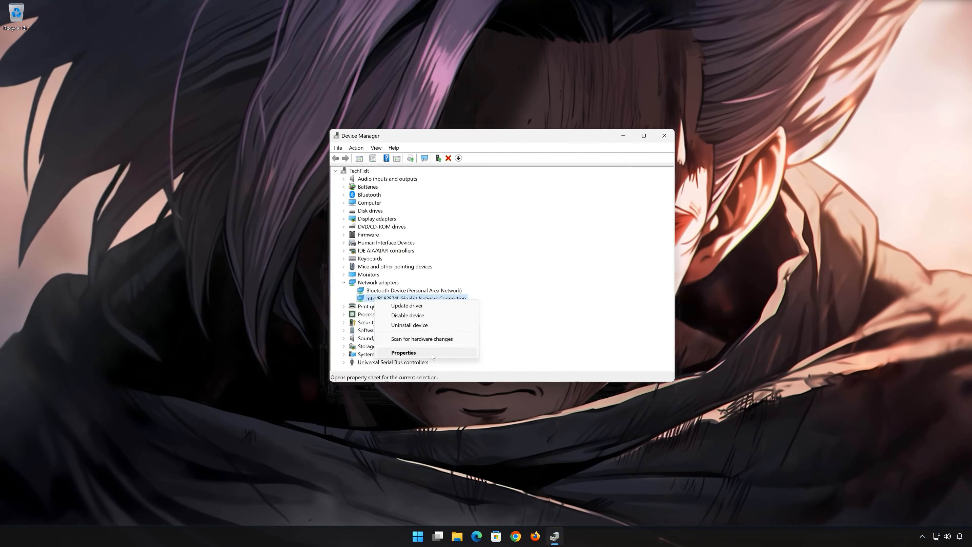
left_click(432, 353)
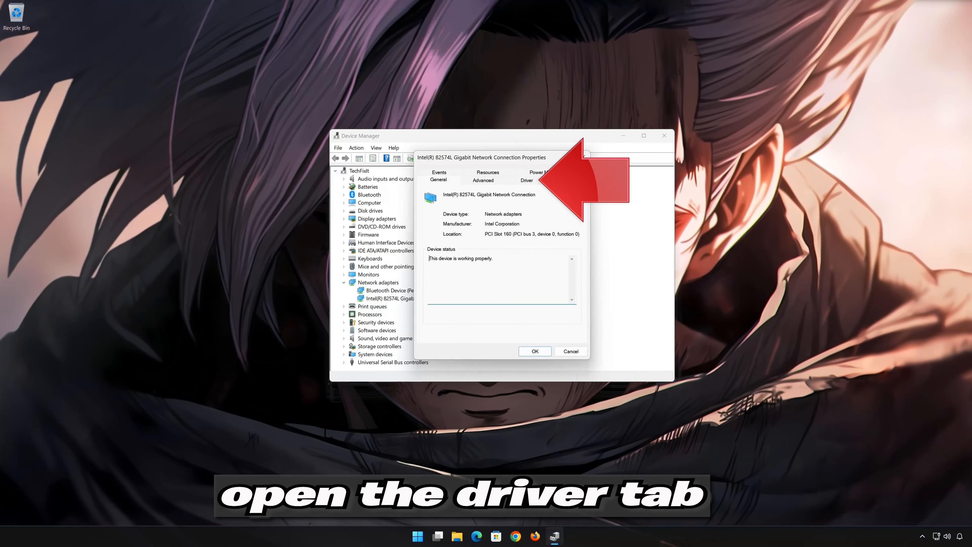
left_click(528, 180)
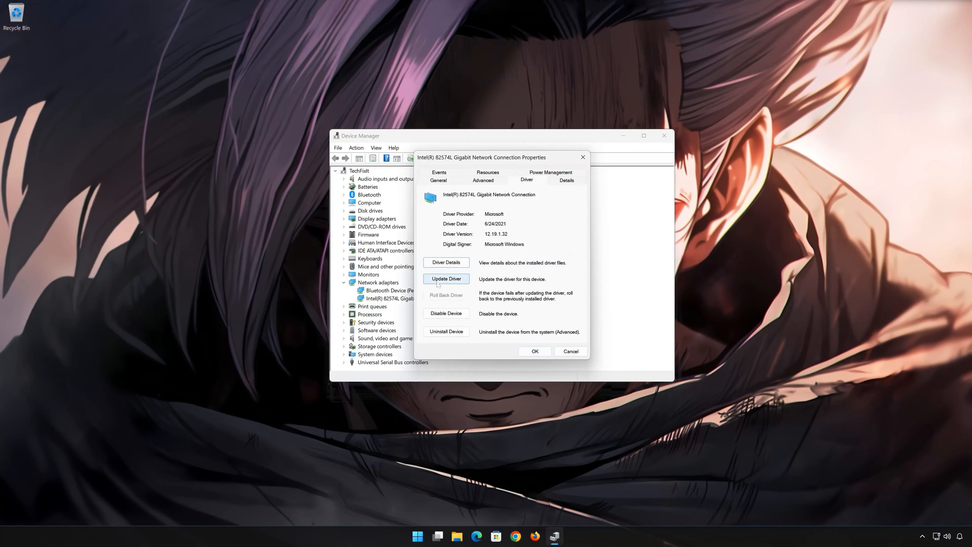
Update the network adapter's driver by picking the Intel(R) 82574L Gigabit Network Connection model from the drivers available on the computer.
left_click(447, 280)
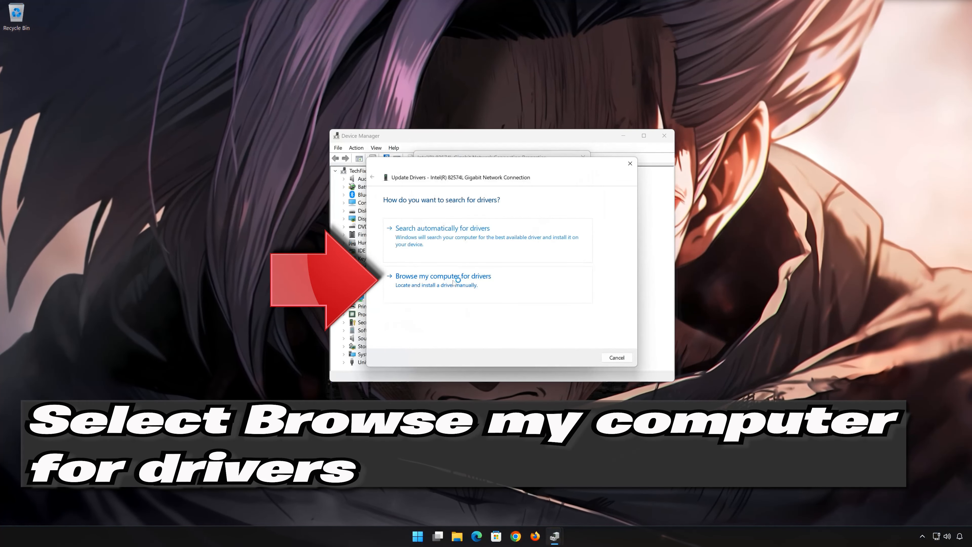
left_click(439, 282)
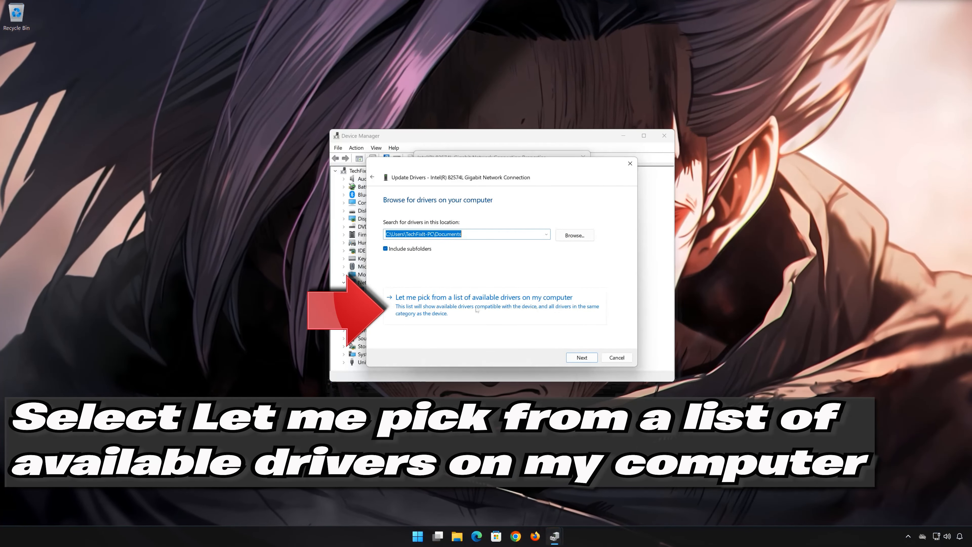
left_click(467, 306)
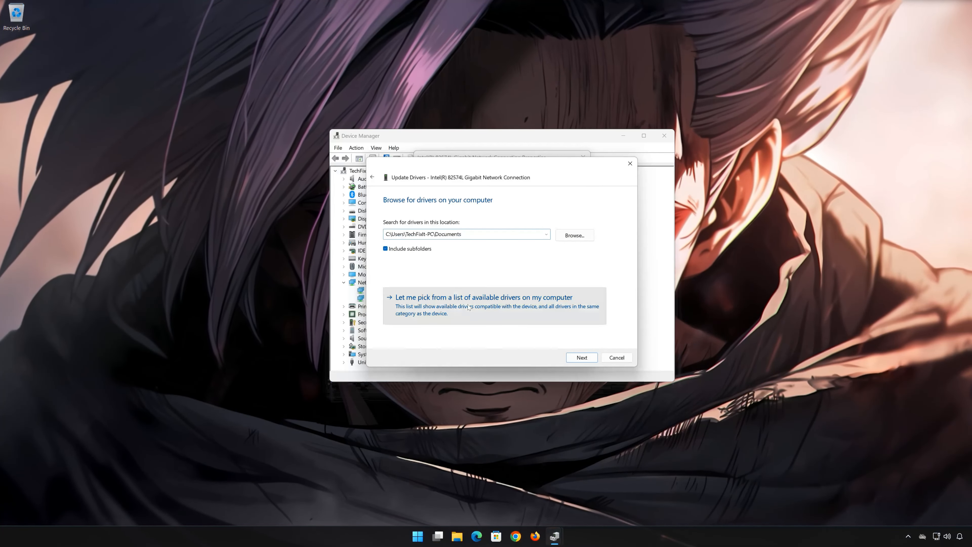
left_click(456, 278)
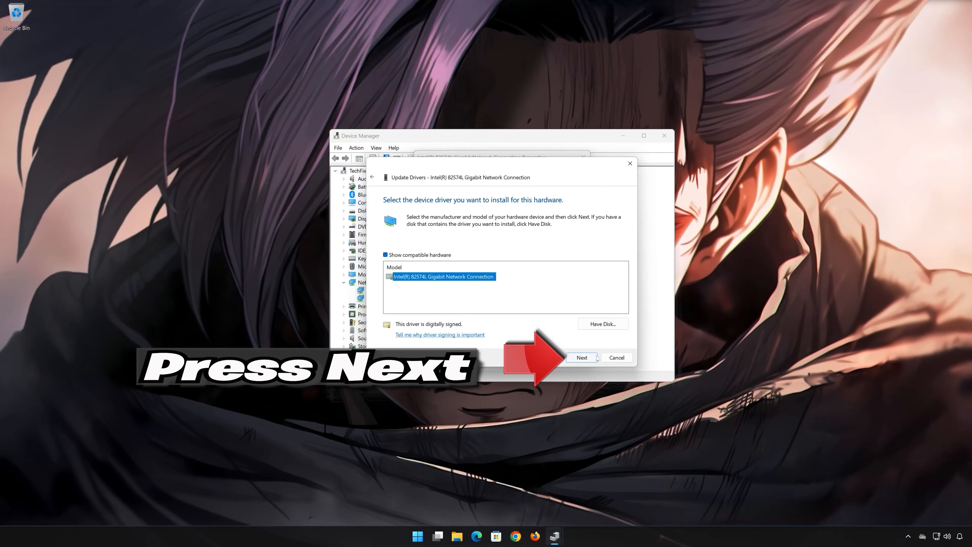
left_click(582, 357)
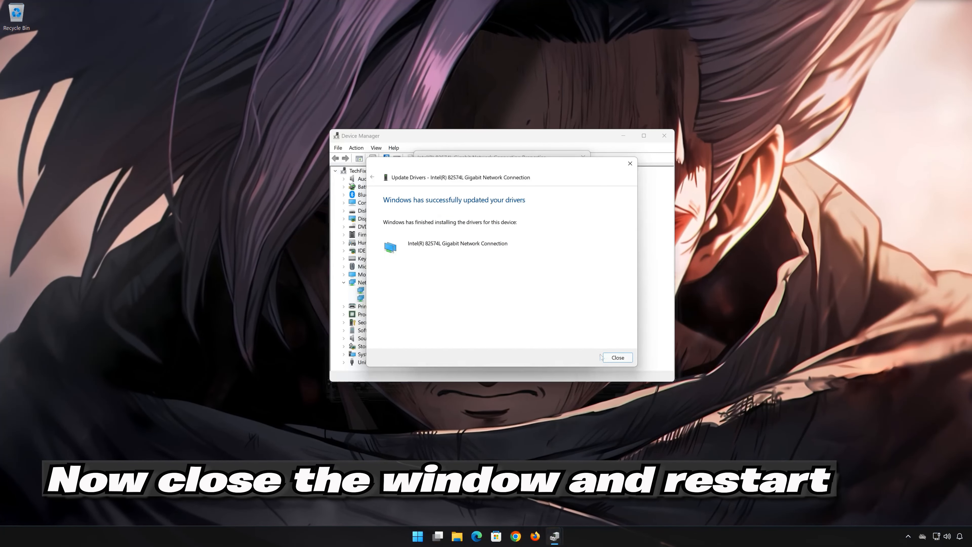
Close the driver update wizard, the adapter's properties dialog and Device Manager.
left_click(615, 357)
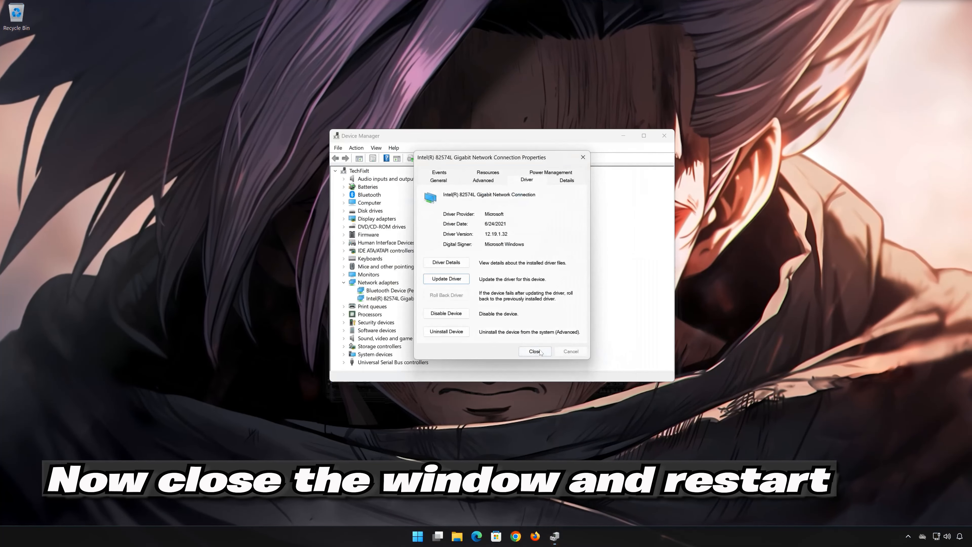
left_click(535, 351)
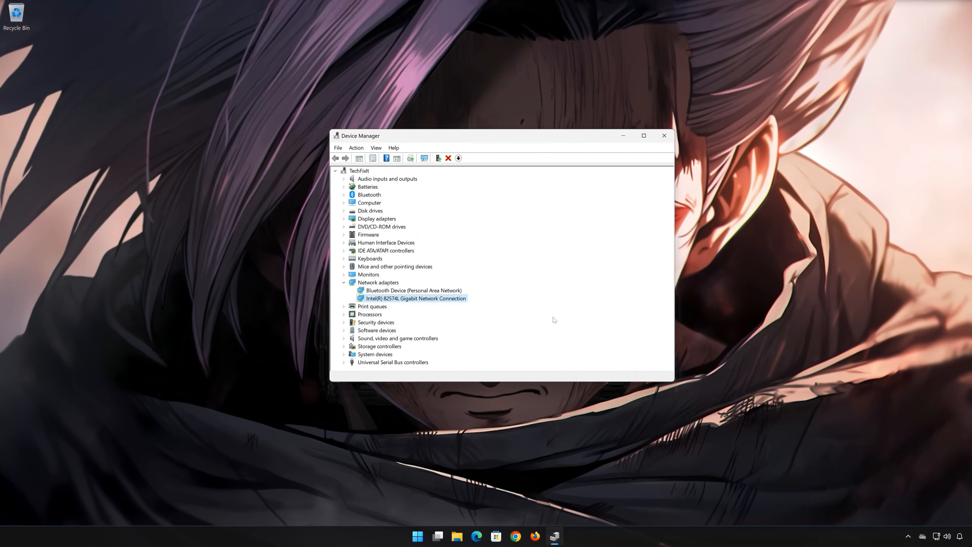
left_click(664, 136)
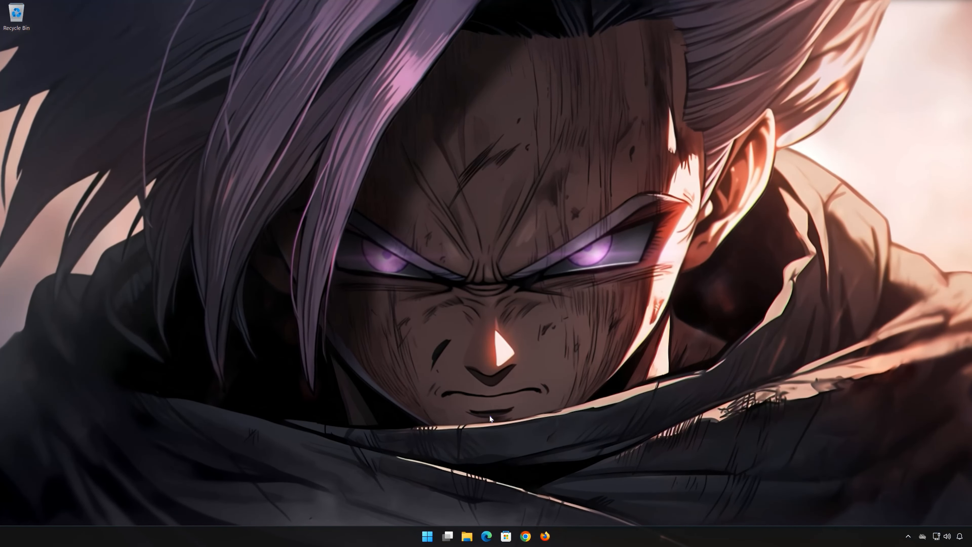
Restart the computer.
left_click(427, 536)
left_click(596, 507)
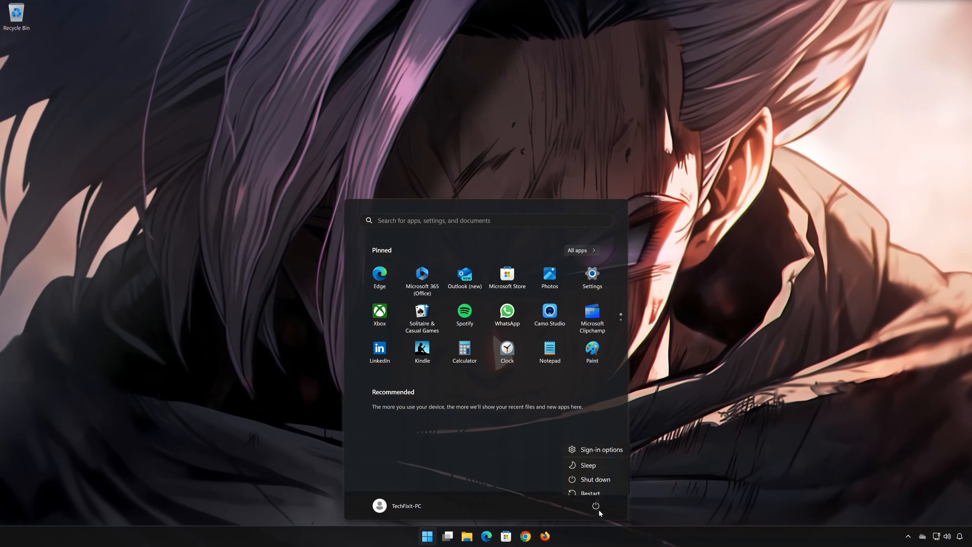
left_click(592, 487)
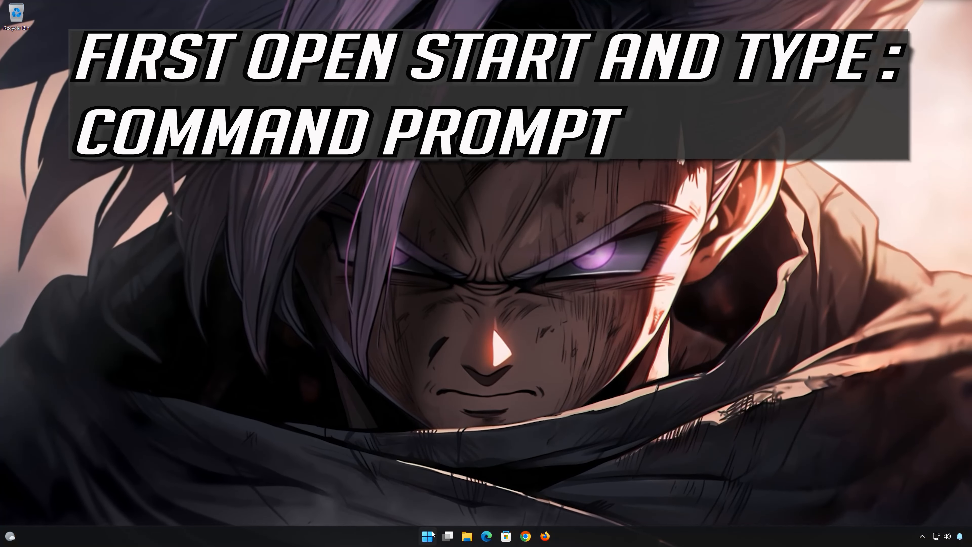
Search for "cmd", run Command Prompt as administrator with permission granted, and move its window towards the middle of the screen.
left_click(427, 536)
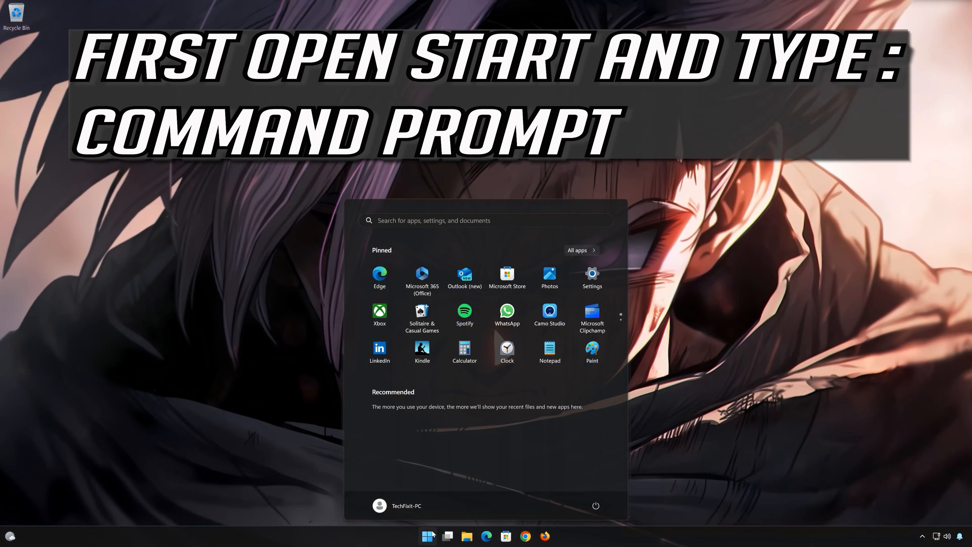
type("cmd")
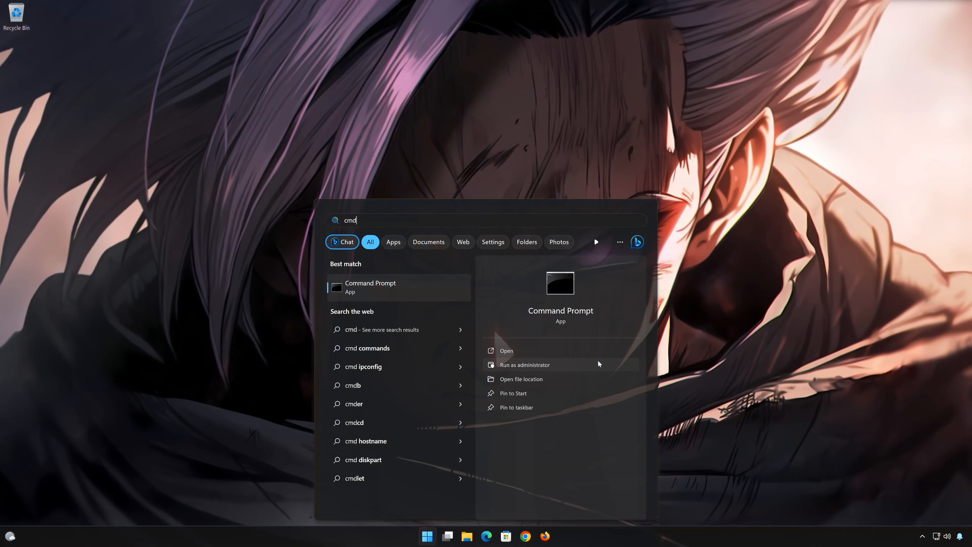
left_click(575, 364)
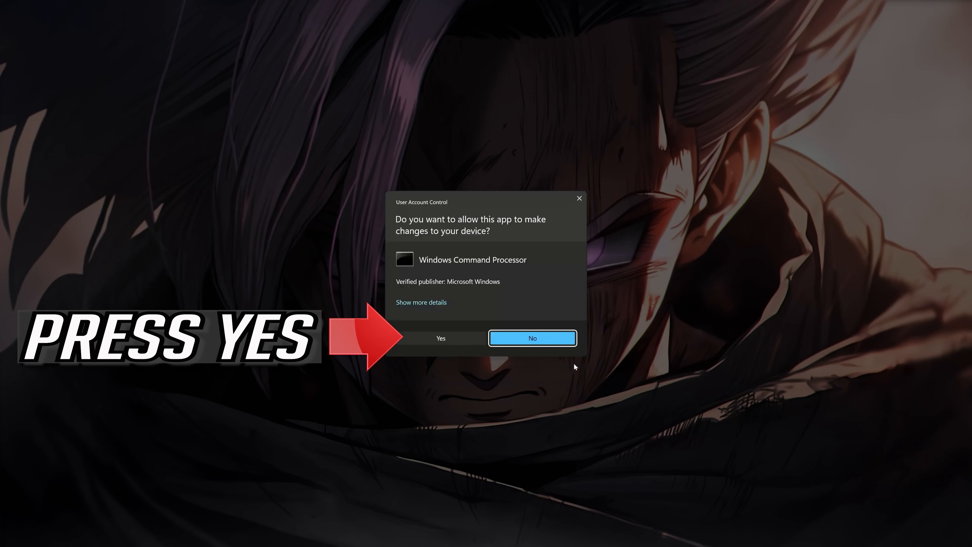
left_click(438, 337)
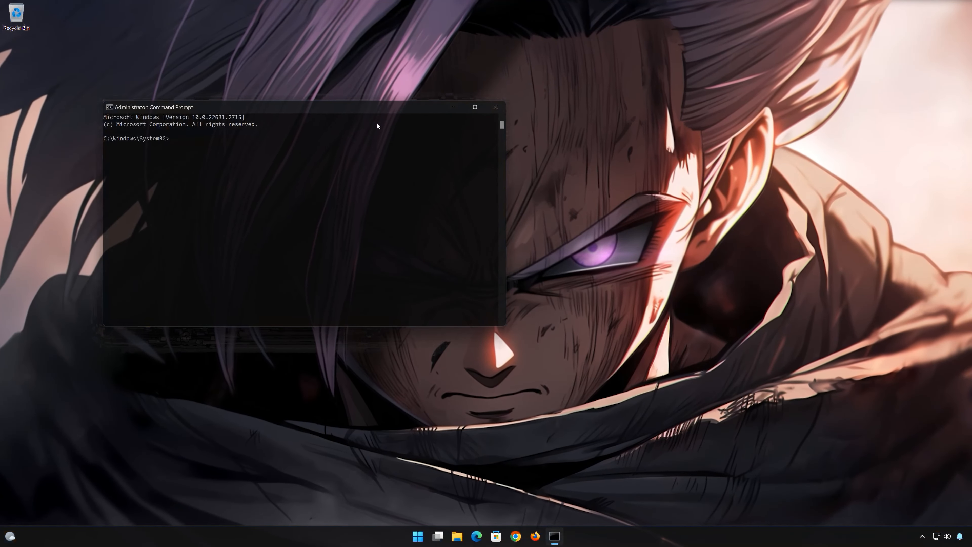
left_click_drag(371, 107, 547, 151)
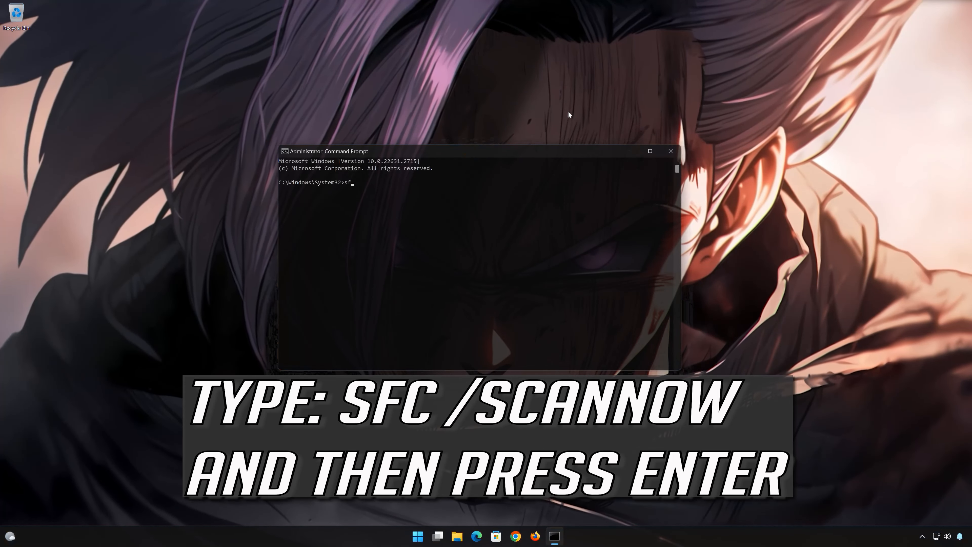
Run "sfc /scannow" to check and repair the system files, and close the Command Prompt with "exit".
type("/scann")
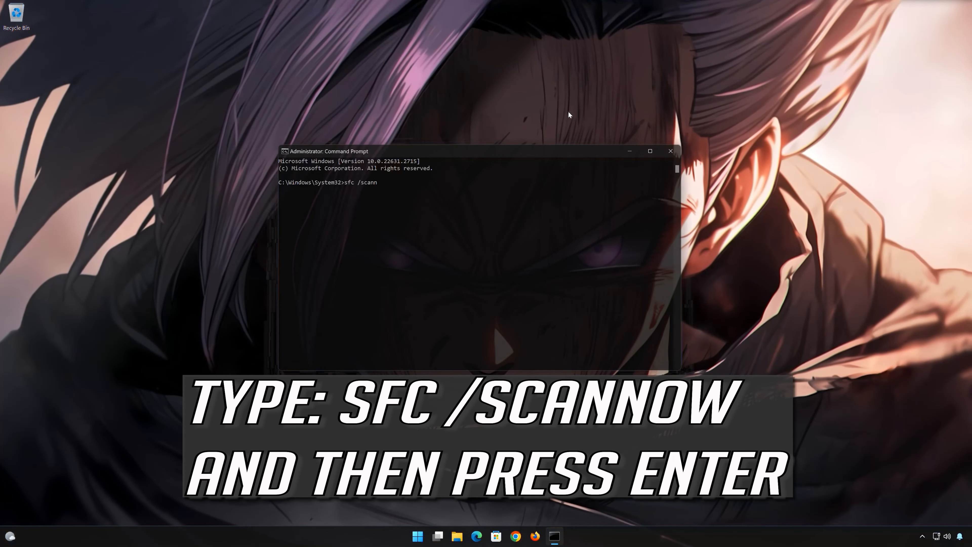
type("ow")
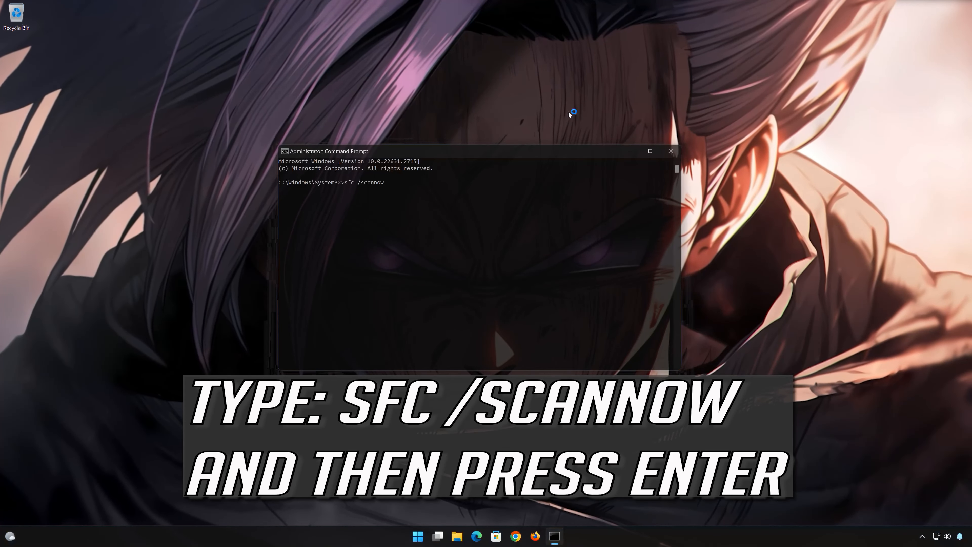
key("Return")
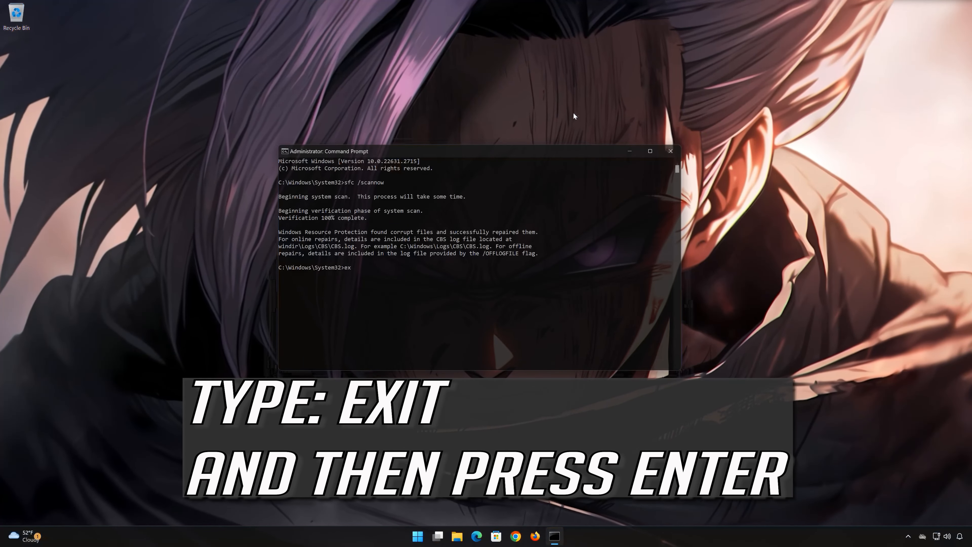
type("exit")
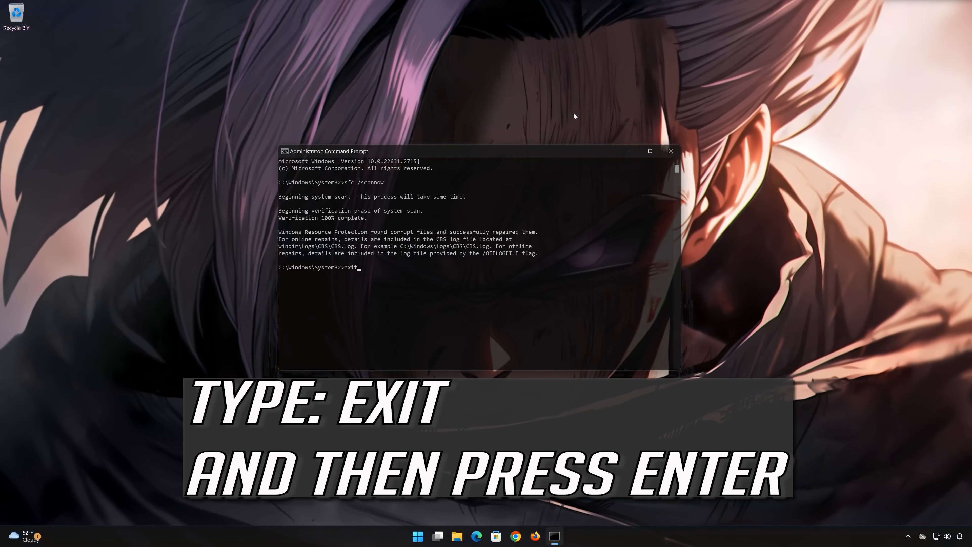
key("Return")
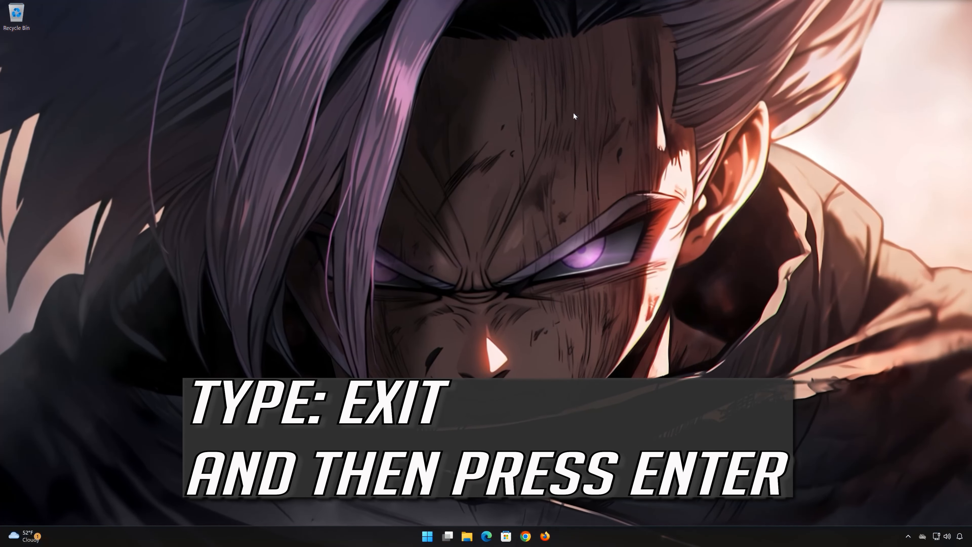